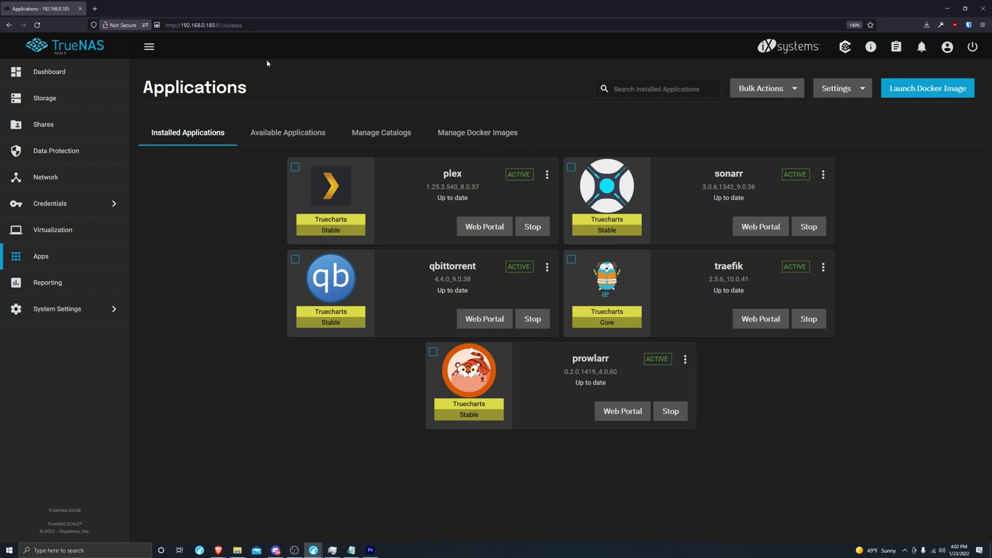
# - Find external-service in Available Applications and start installing it under the name 'scale'
pyautogui.moveTo(215, 25); pyautogui.dragTo(178, 25)
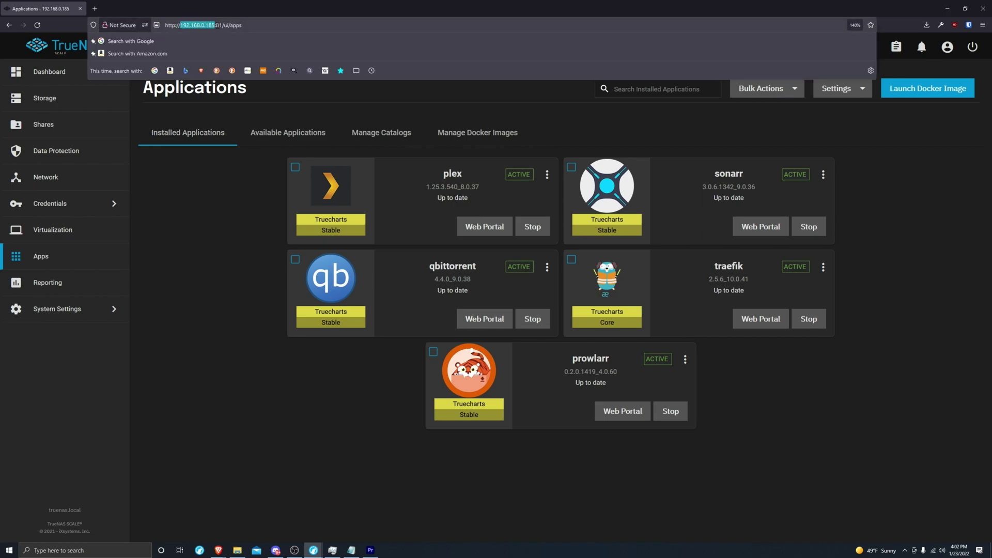
pyautogui.click(299, 105)
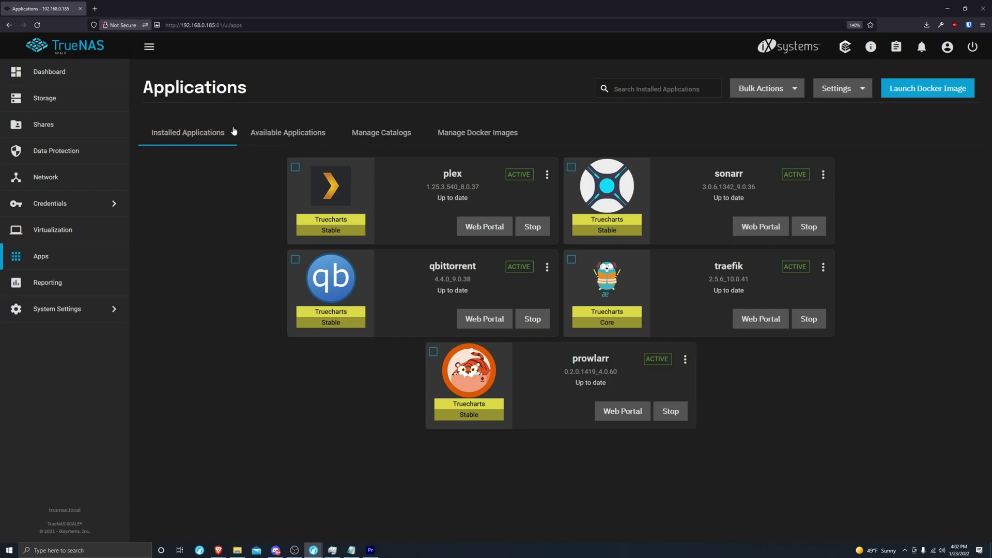
pyautogui.click(288, 133)
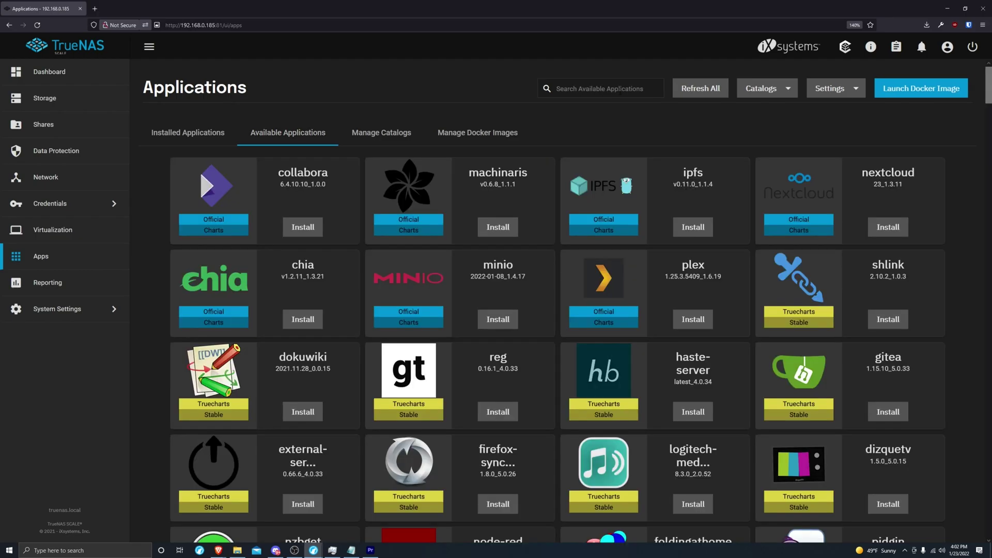
pyautogui.click(601, 89)
pyautogui.write('external')
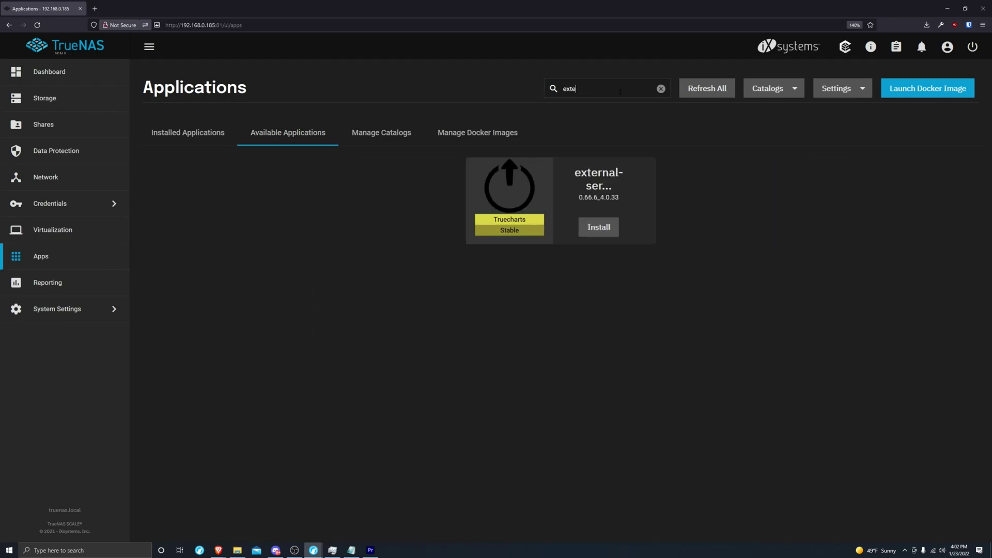
pyautogui.click(601, 227)
pyautogui.click(666, 183)
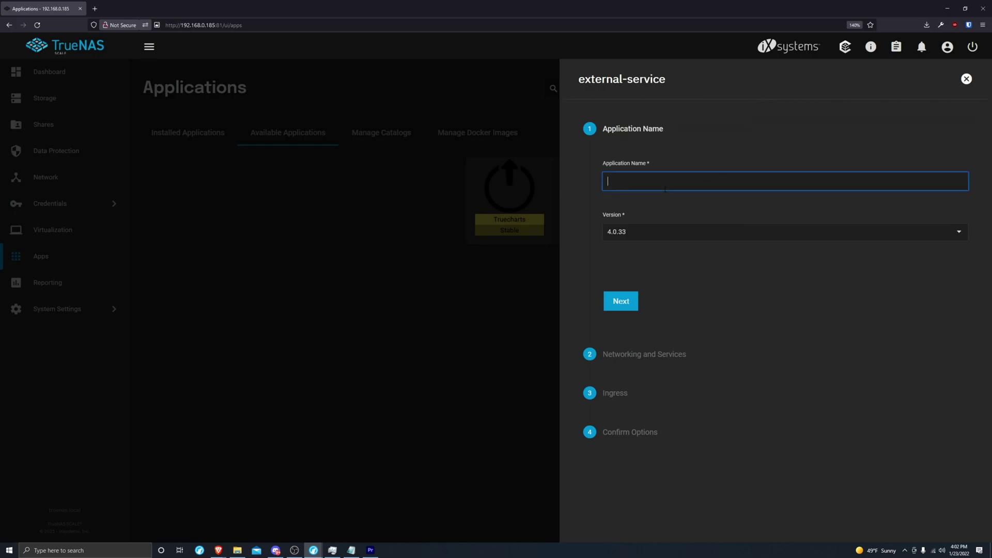
pyautogui.write('scale')
# - Replace the placeholder External Service IP 1.1.1.1 with the NAS address 192.168.0.185
pyautogui.click(620, 301)
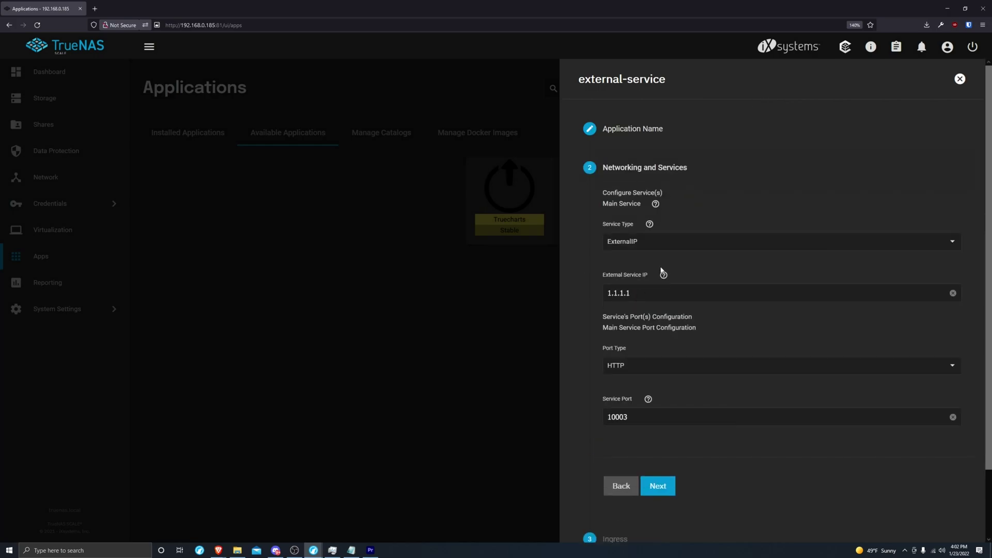
pyautogui.doubleClick(620, 293)
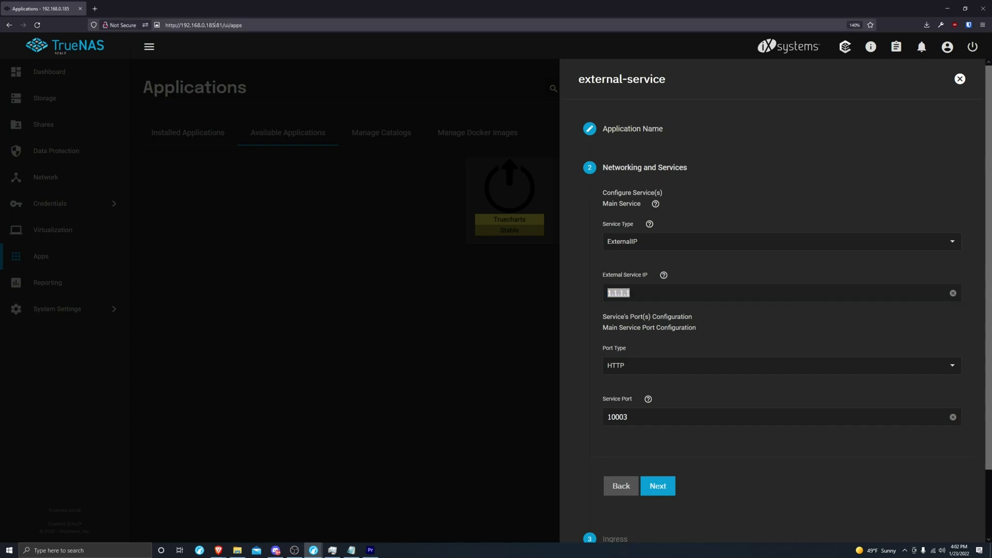
pyautogui.moveTo(212, 25); pyautogui.dragTo(181, 25)
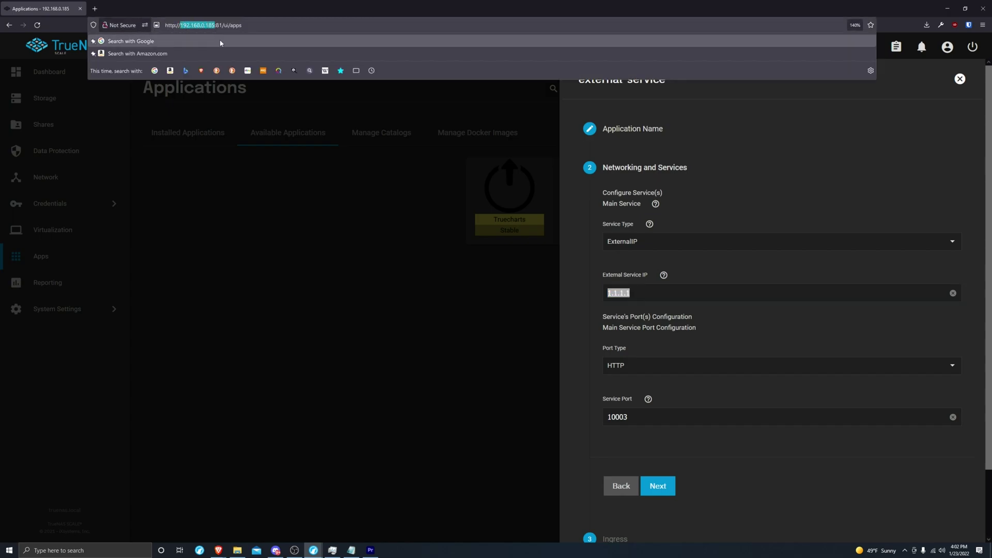
pyautogui.hotkey('ctrl', 'c')
pyautogui.click(644, 293)
pyautogui.hotkey('ctrl', 'a')
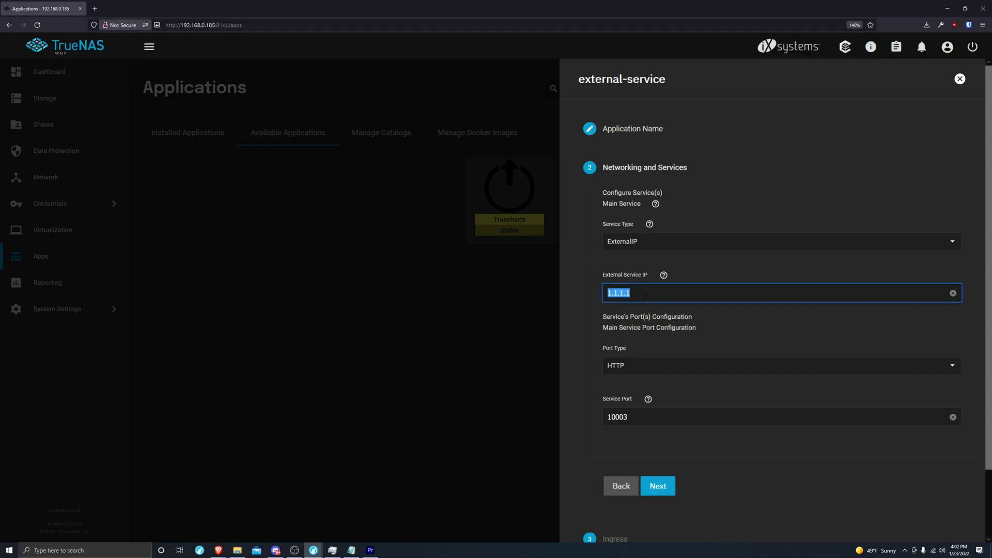
pyautogui.hotkey('ctrl', 'v')
# - Set the port type to HTTPS and the service port to 444
pyautogui.click(636, 366)
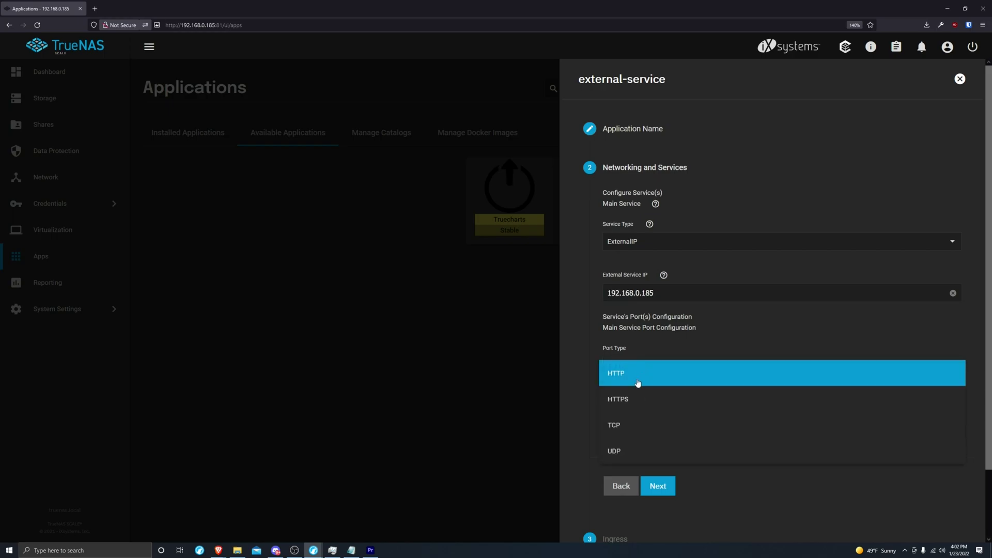
pyautogui.click(634, 399)
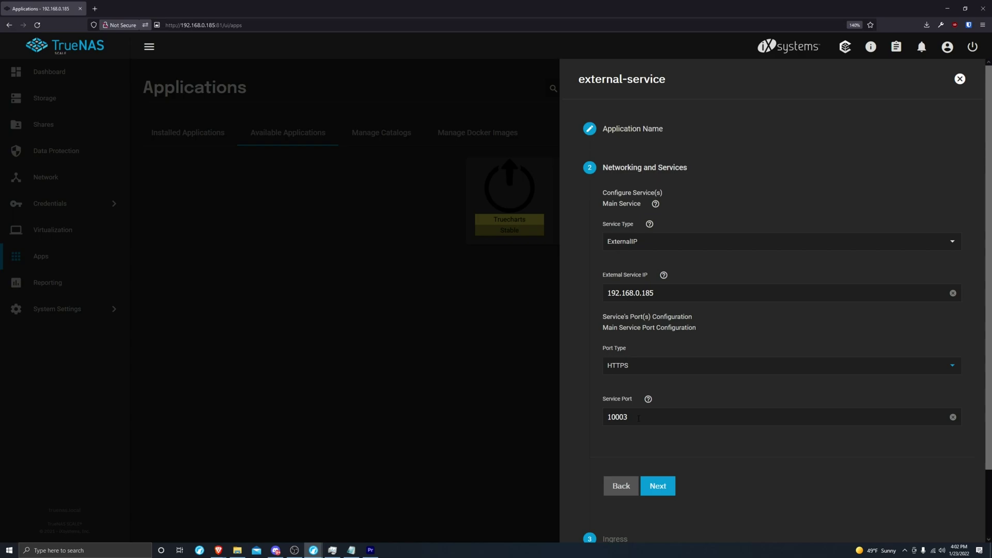
pyautogui.doubleClick(638, 418)
pyautogui.write('444')
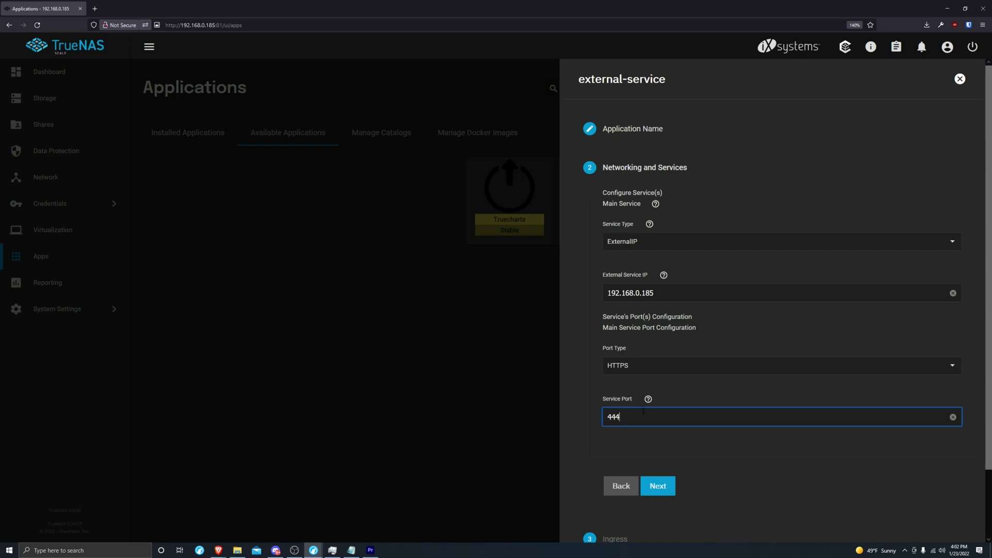
pyautogui.click(667, 396)
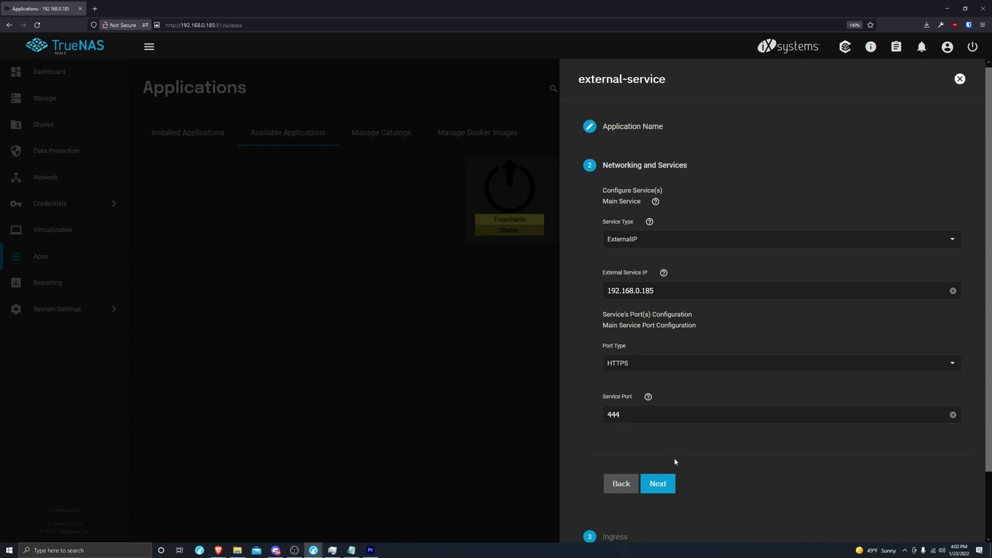
pyautogui.scroll(-1, 677, 419)
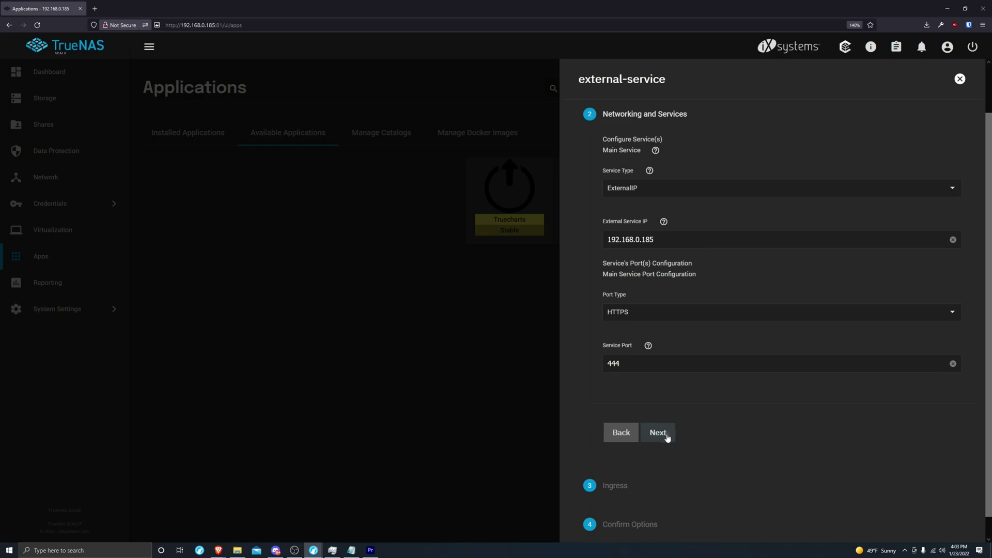
# - Enable ingress with host scale.myfakesite.net and a root path entry
pyautogui.click(658, 433)
pyautogui.click(607, 246)
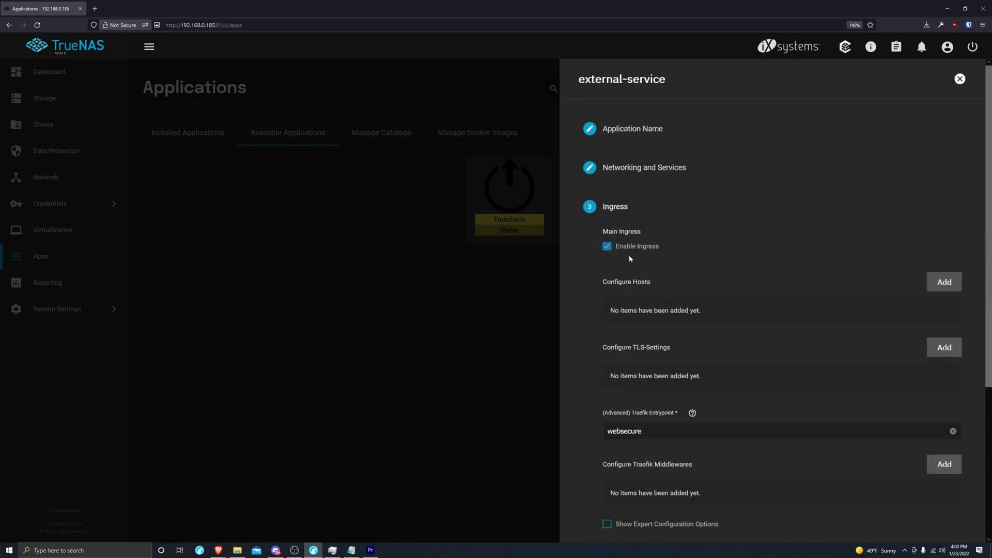
pyautogui.click(945, 282)
pyautogui.click(664, 344)
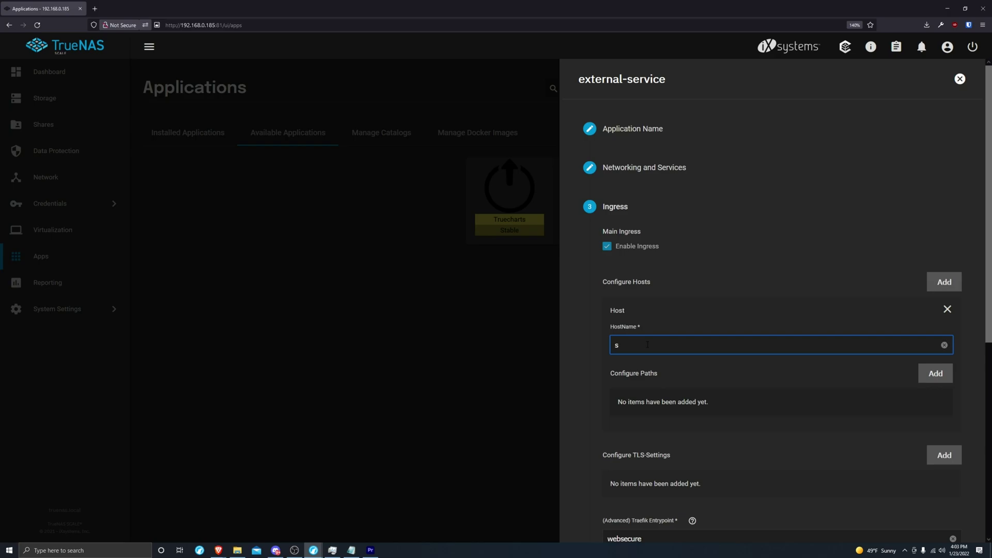
pyautogui.write('scale.')
pyautogui.write('myfakesite.n')
pyautogui.write('et')
pyautogui.doubleClick(623, 346)
pyautogui.click(709, 345)
pyautogui.click(936, 373)
pyautogui.scroll(-3, 818, 333)
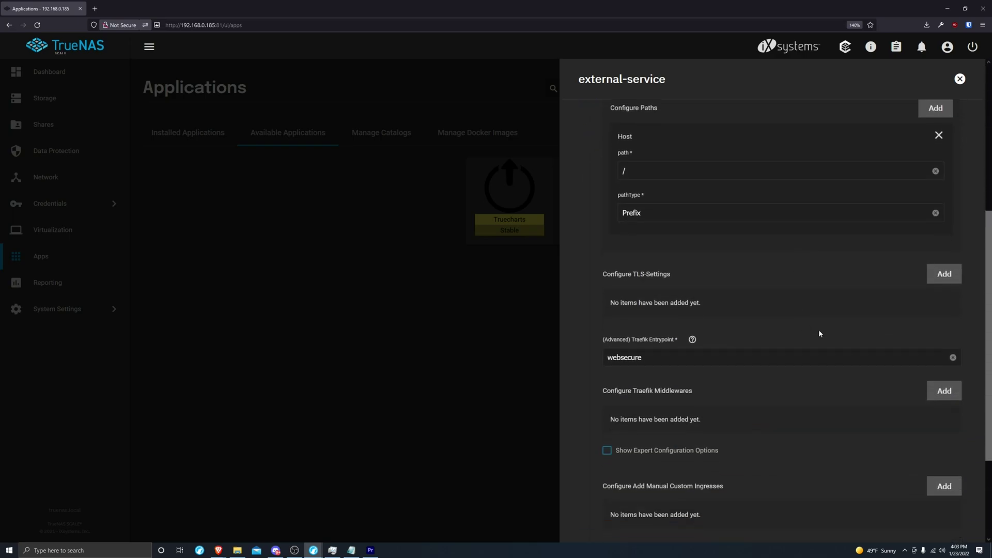
# - Add TLS settings for certificate host scale.myfakesite.net using the 'cert' certificate
pyautogui.click(944, 274)
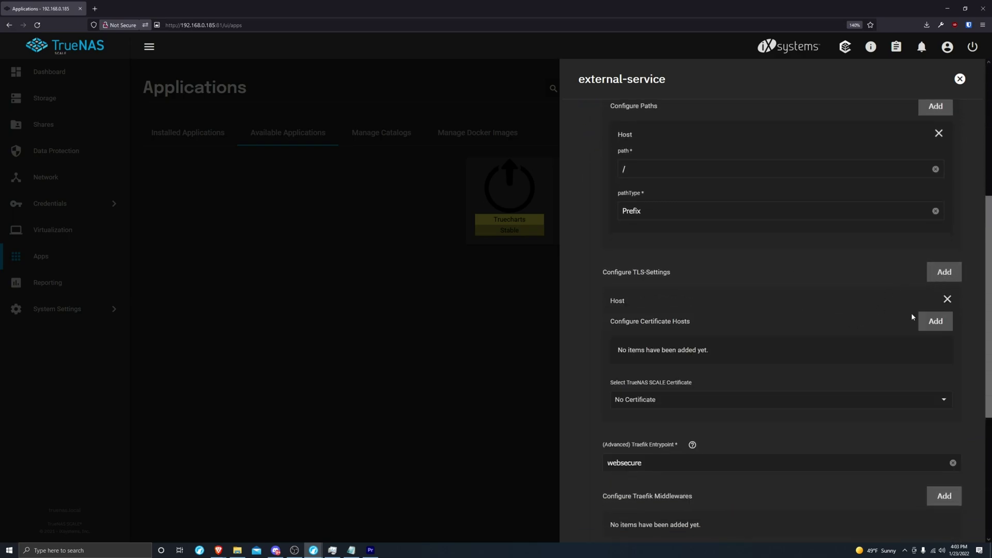
pyautogui.click(936, 321)
pyautogui.scroll(3, 687, 375)
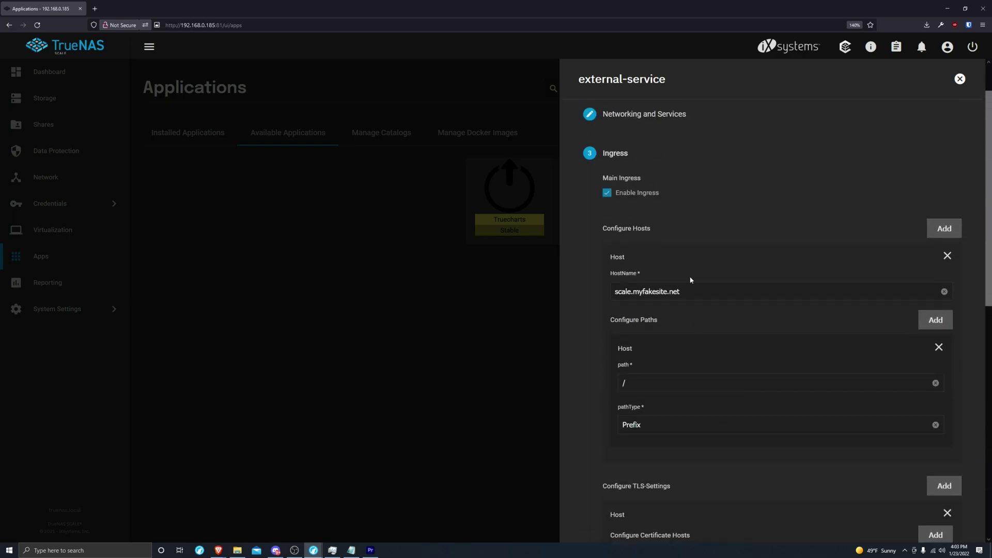
pyautogui.doubleClick(688, 292)
pyautogui.tripleClick(688, 292)
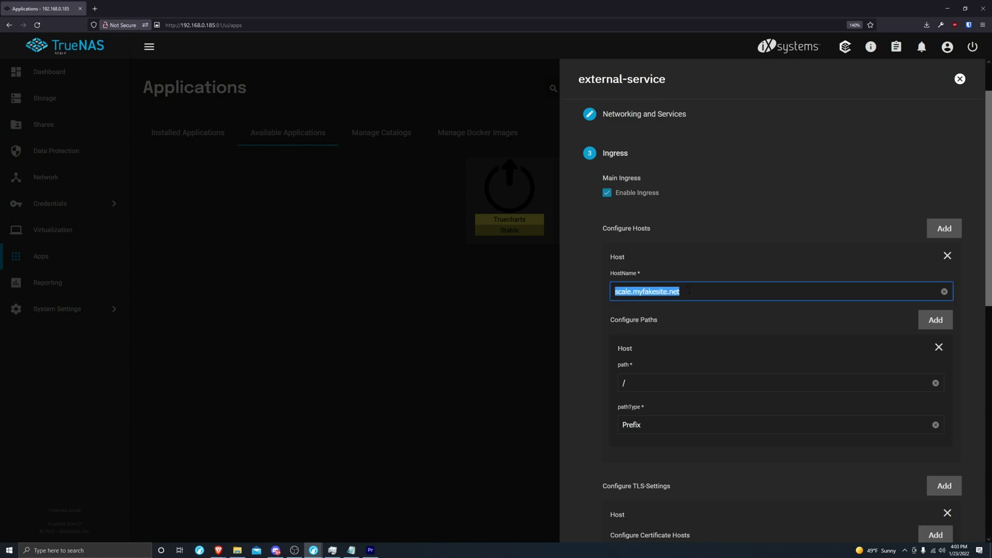
pyautogui.click(707, 316)
pyautogui.scroll(-4, 721, 349)
pyautogui.click(682, 266)
pyautogui.hotkey('ctrl', 'v')
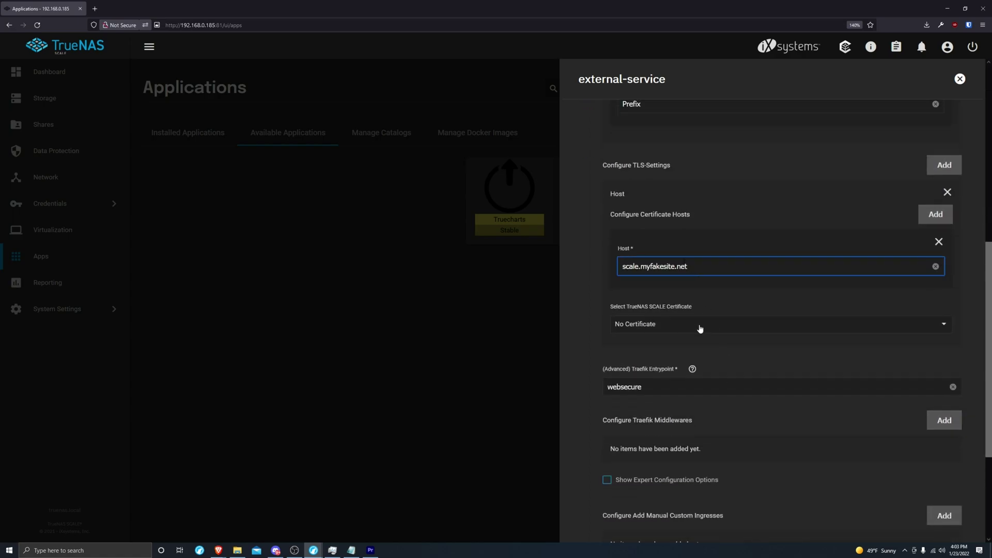
pyautogui.click(700, 324)
pyautogui.click(650, 383)
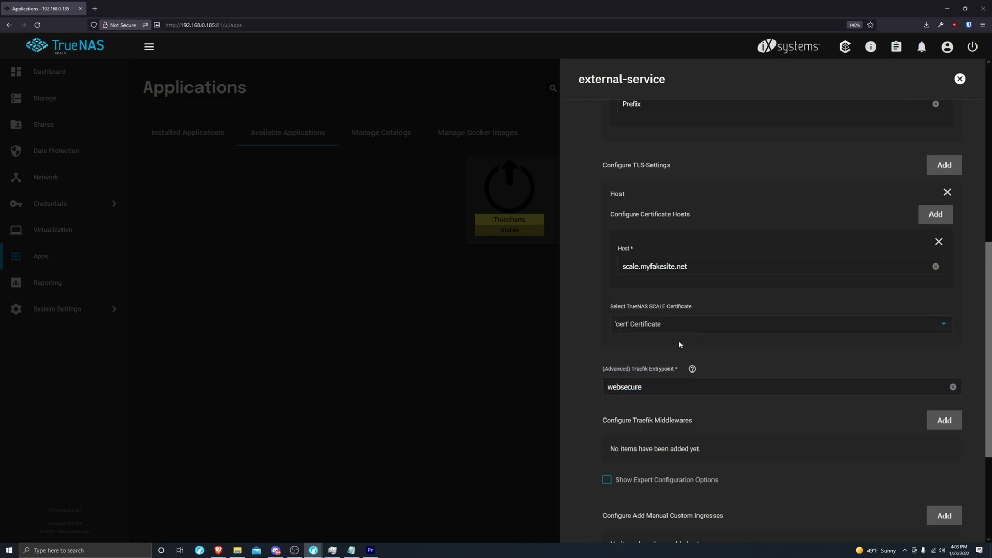
pyautogui.scroll(-2, 685, 354)
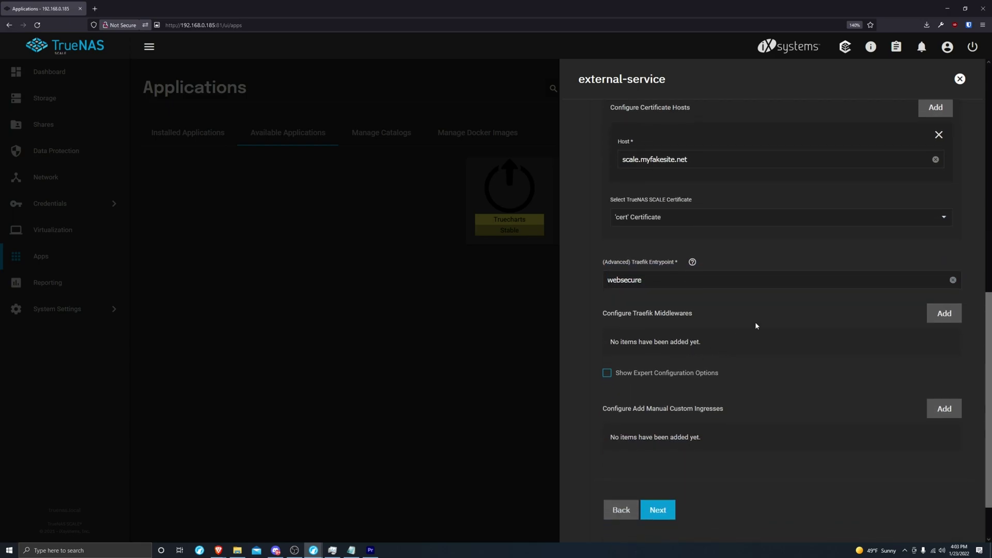
# - Add a Traefik middleware named 'auth' and continue to the confirmation summary
pyautogui.click(941, 314)
pyautogui.click(698, 365)
pyautogui.write('auth')
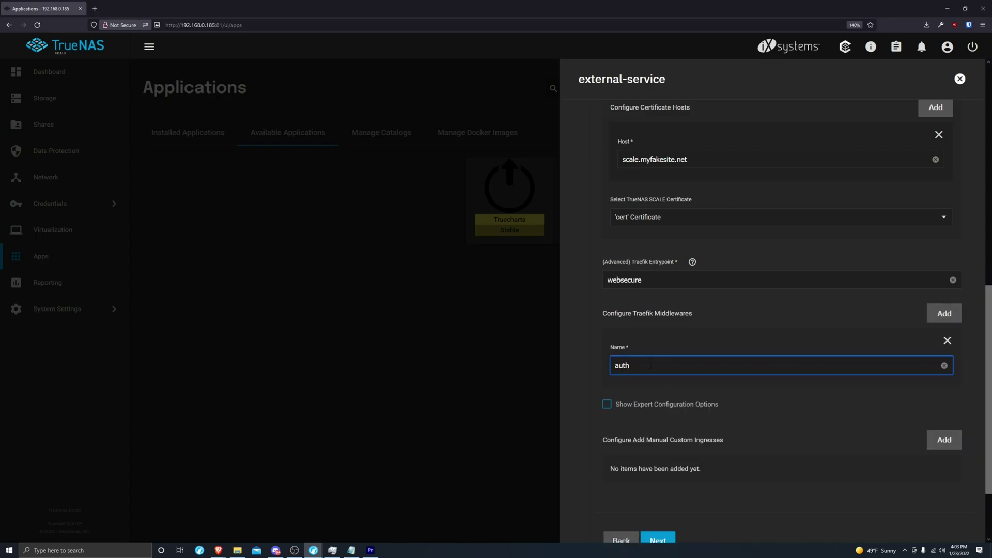
pyautogui.click(650, 396)
pyautogui.scroll(-2, 658, 414)
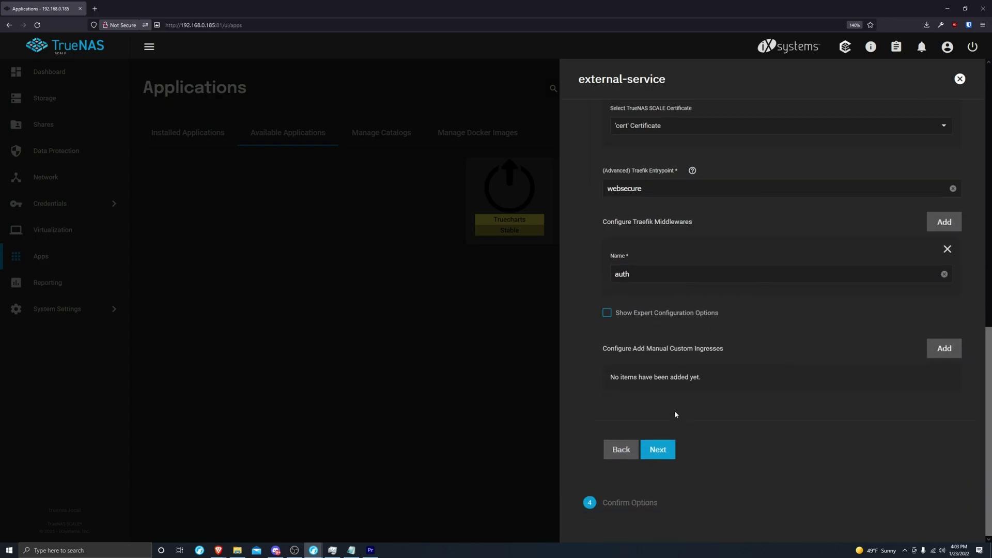
pyautogui.click(659, 449)
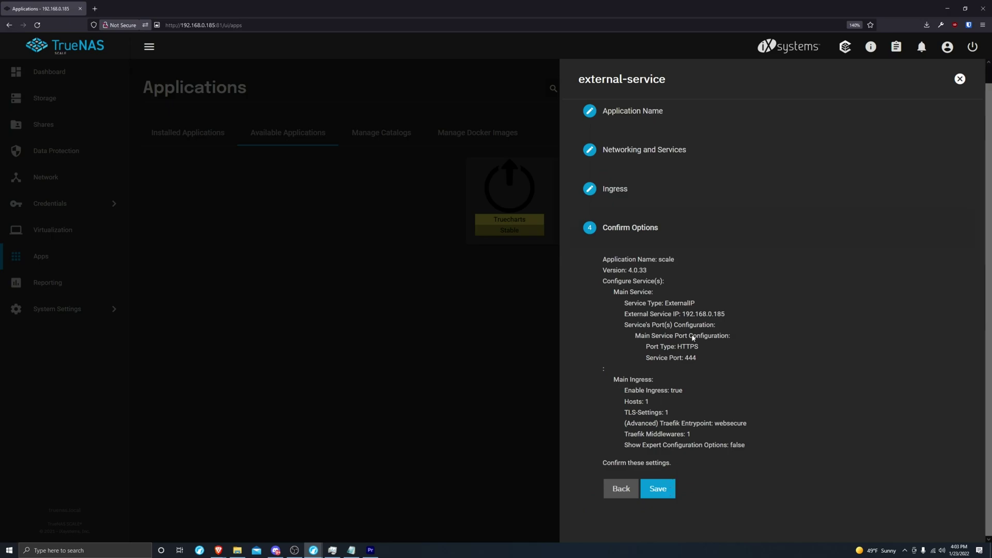
# - Review the summary, save to install scale, and confirm its STOPPED card in Installed Applications
pyautogui.moveTo(625, 304); pyautogui.dragTo(736, 445)
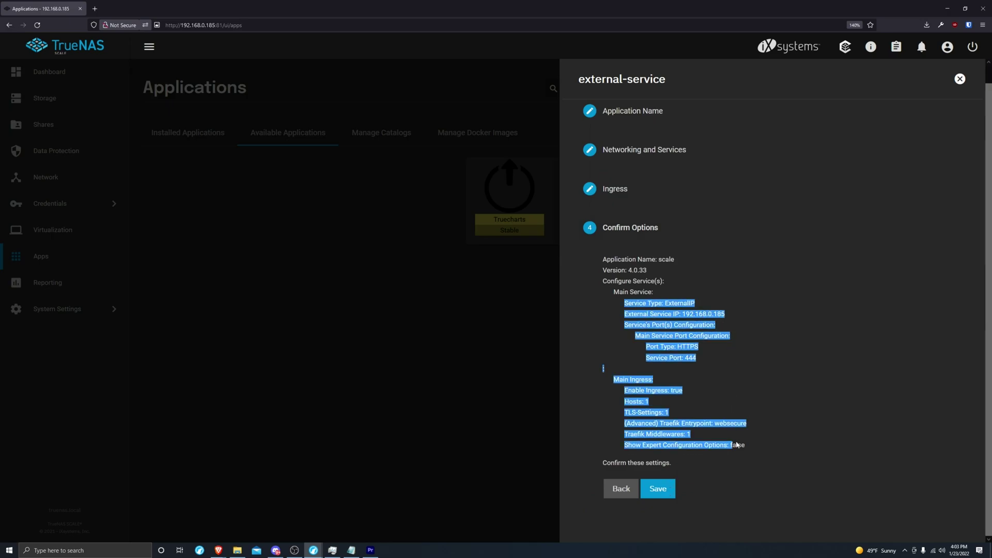
pyautogui.click(760, 444)
pyautogui.click(658, 488)
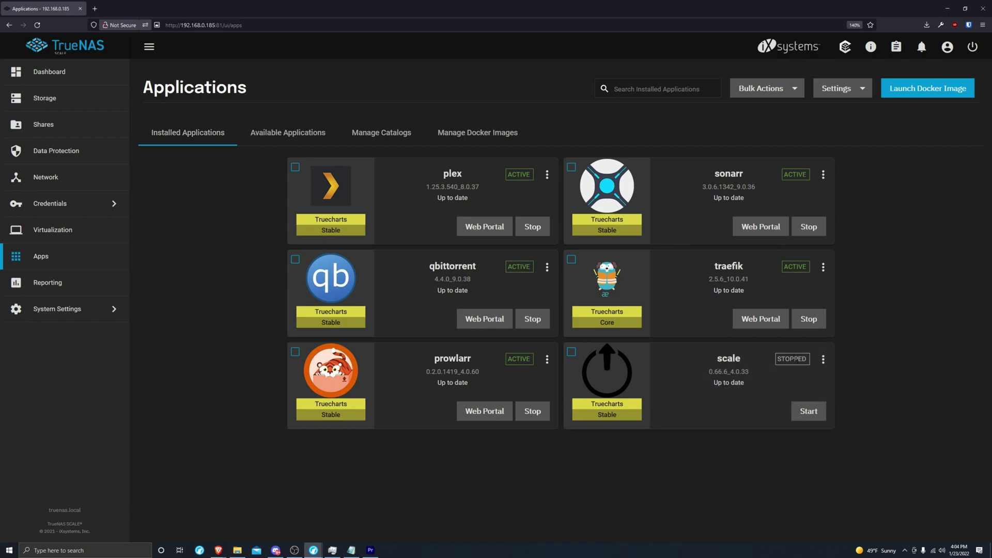
pyautogui.moveTo(777, 359); pyautogui.dragTo(815, 361)
pyautogui.click(889, 363)
# - Visit scale.myfakesite.net in a new tab and submit the HTTP auth username and password
pyautogui.click(95, 9)
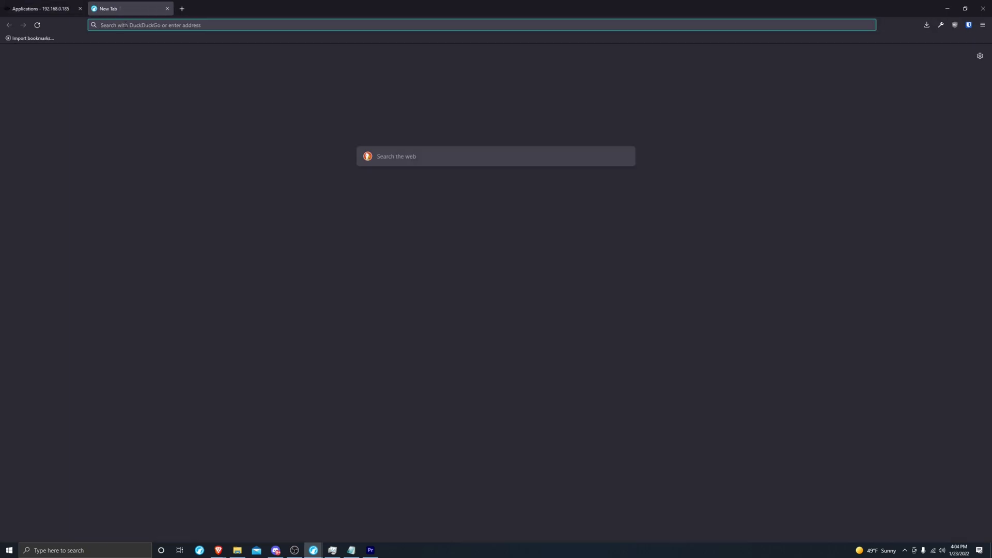
pyautogui.write('sc')
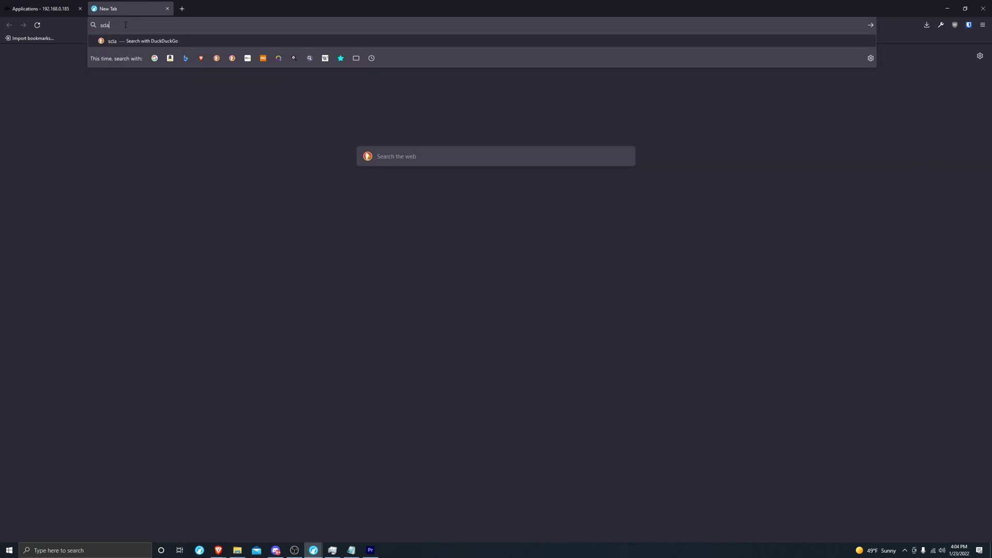
pyautogui.write('ale.')
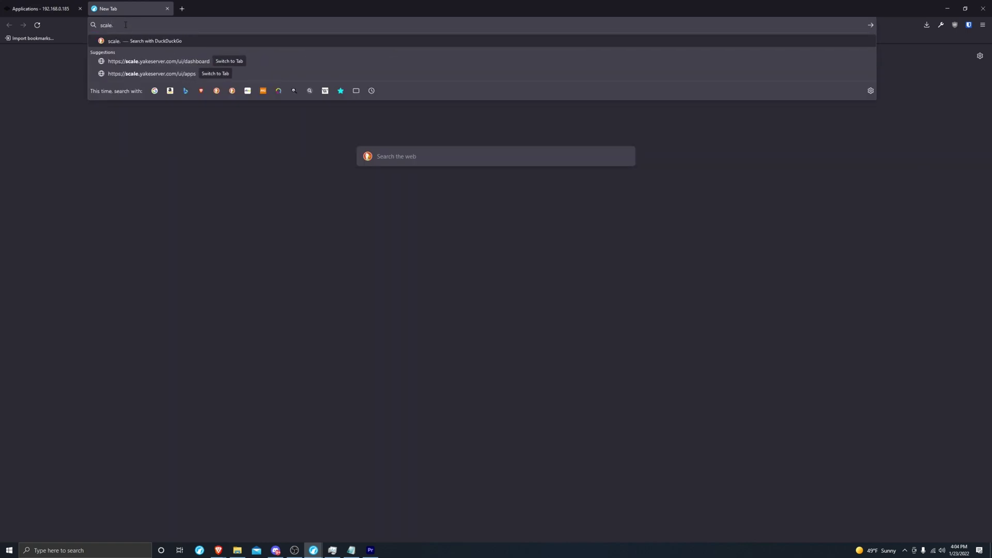
pyautogui.write('myfakesite.')
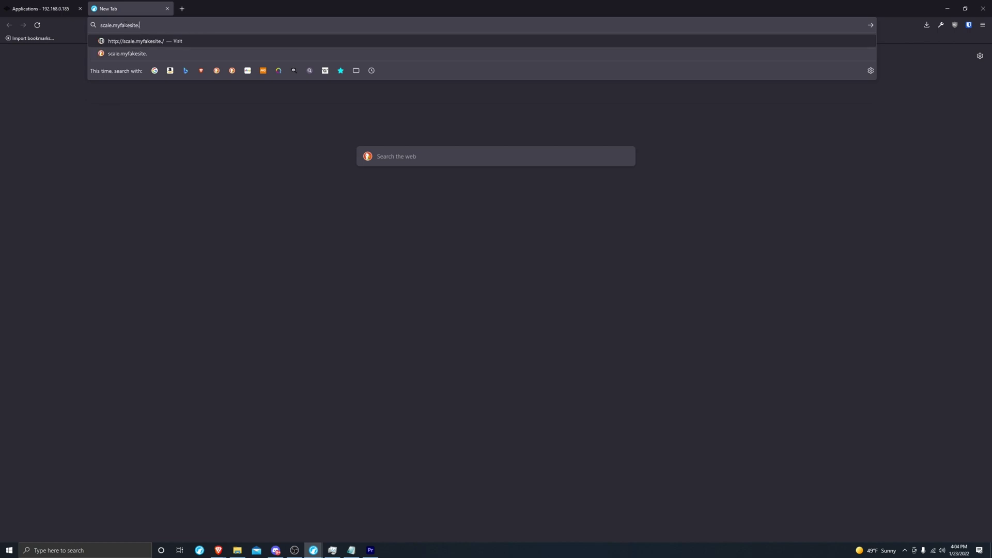
pyautogui.write('net')
pyautogui.press('Return')
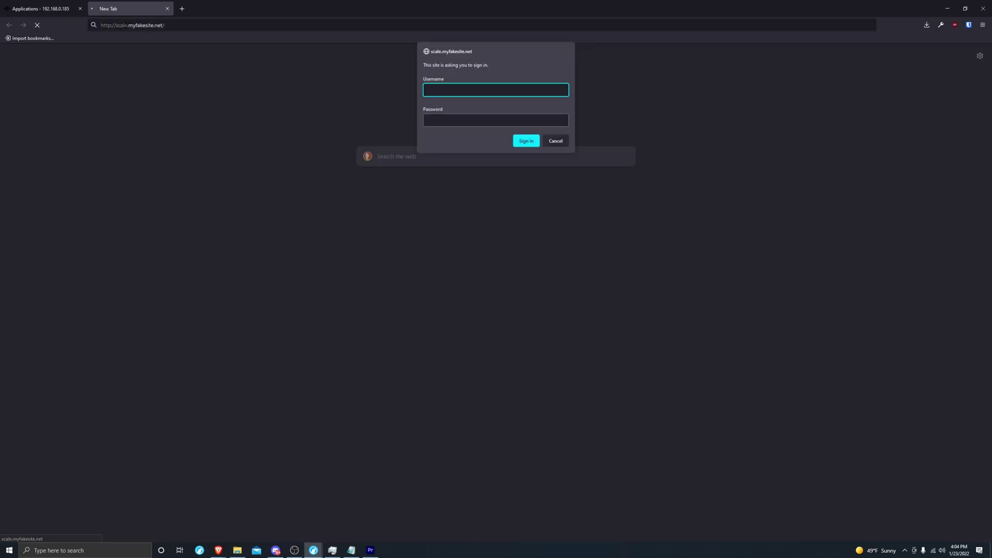
pyautogui.write('admin')
pyautogui.press('Tab')
pyautogui.write('a')
pyautogui.press('Return')
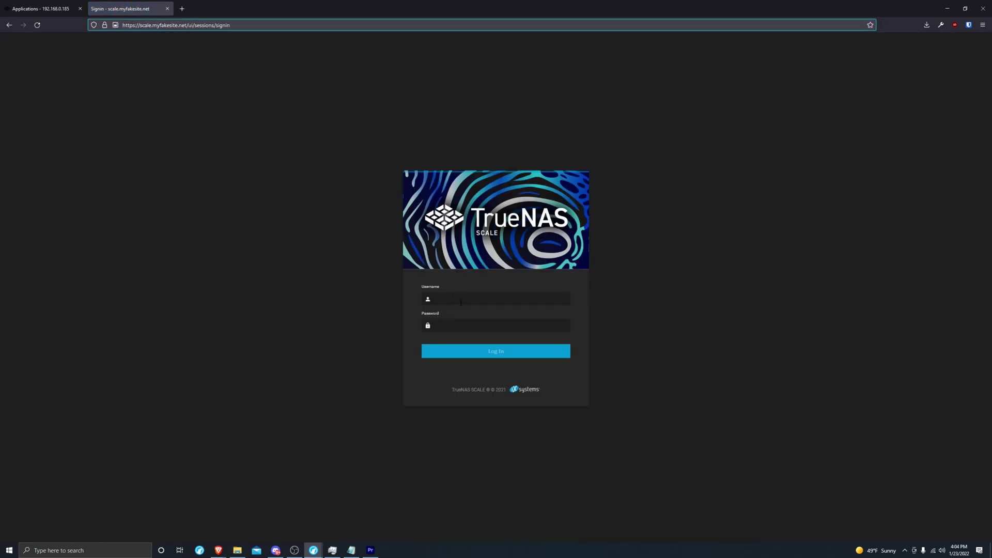
pyautogui.write('root')
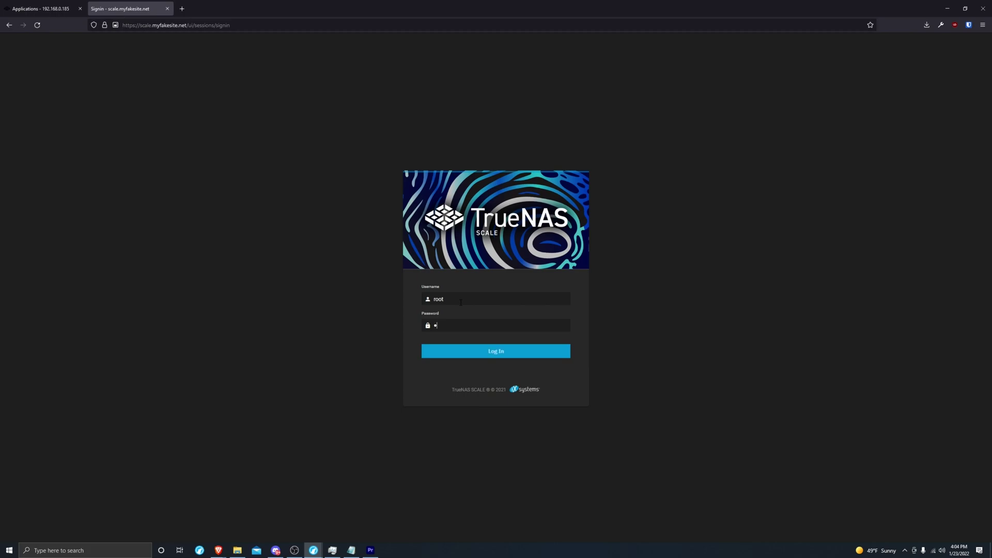
pyautogui.write('aaa')
# - Log in as root, dismiss the welcome dialog, and check the HTTPS connection details
pyautogui.press('Return')
pyautogui.click(576, 375)
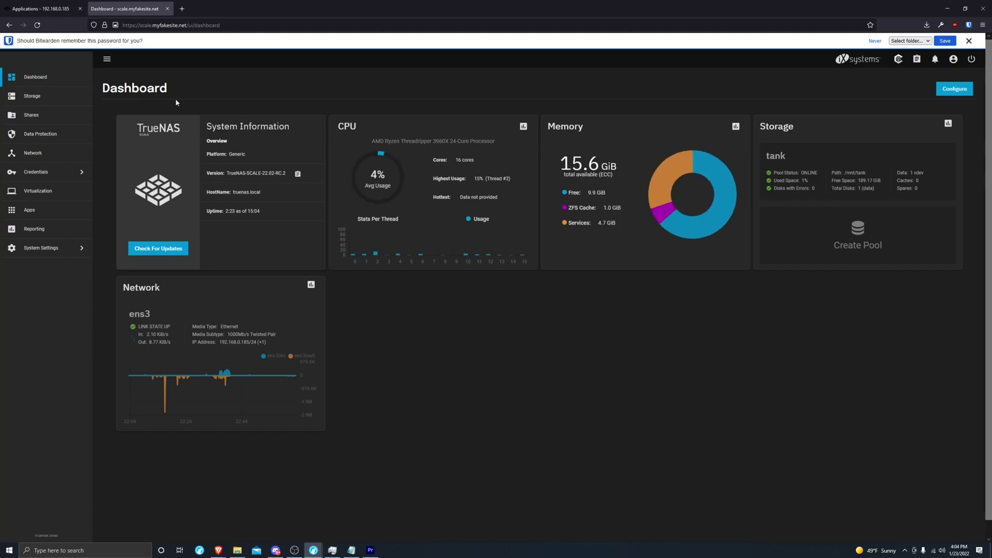
pyautogui.click(105, 25)
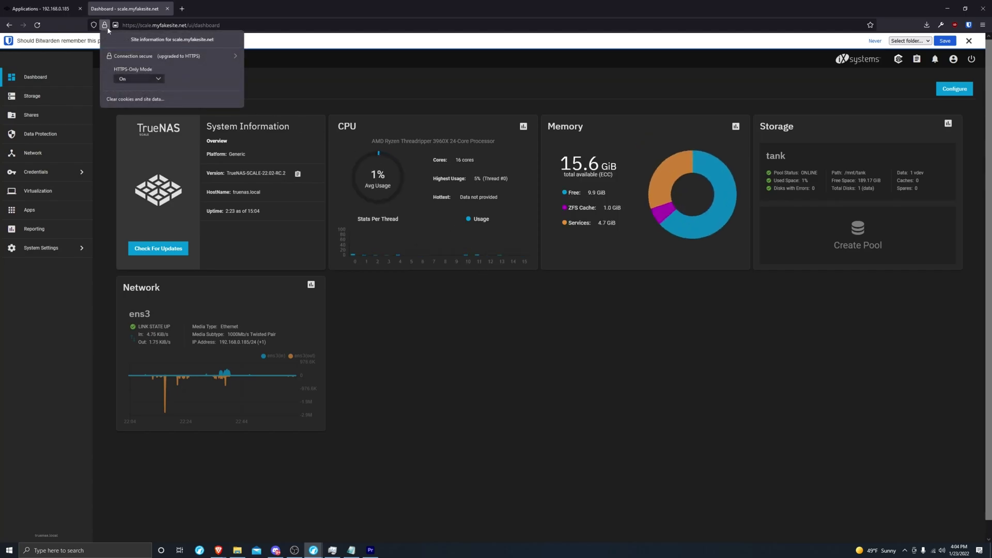